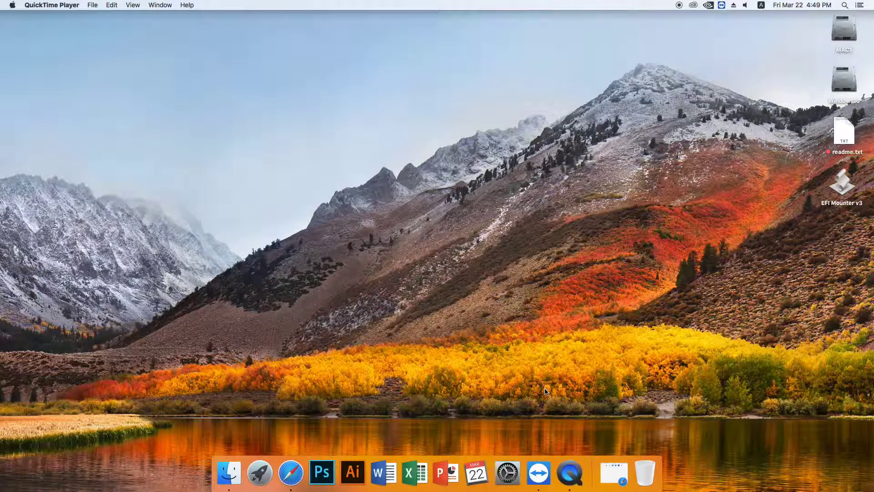
- Open Safari and load the sunbatech.com website
click(291, 471)
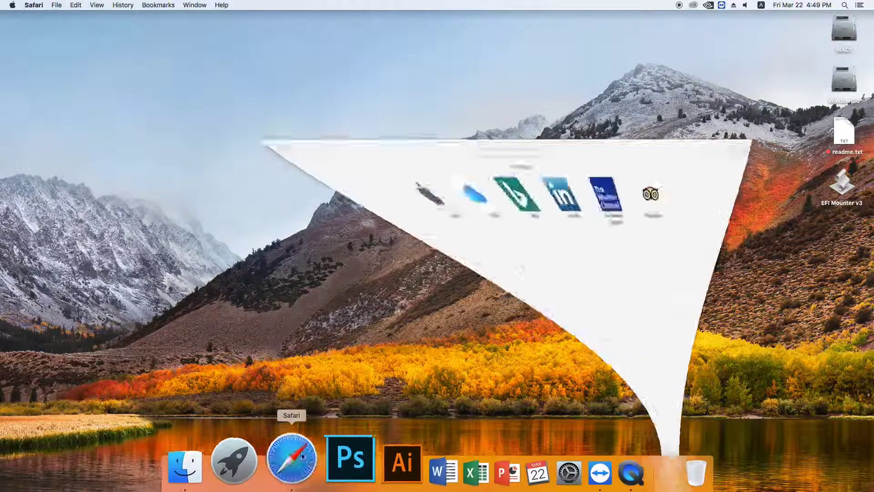
click(504, 20)
text(sunbatech.com)
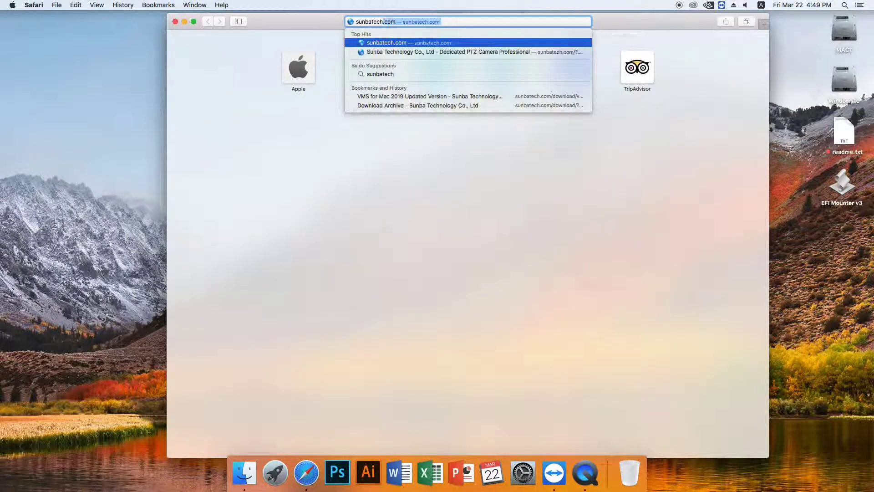
key(Return)
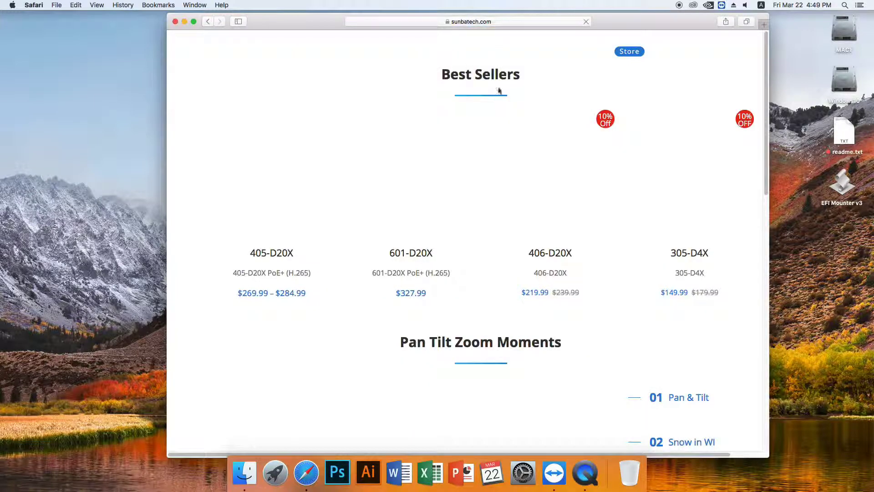
- From Support > Download, download 'VMS for Mac 2019 Updated Version'
scroll(566, 297, down, 5)
scroll(692, 191, up, 10)
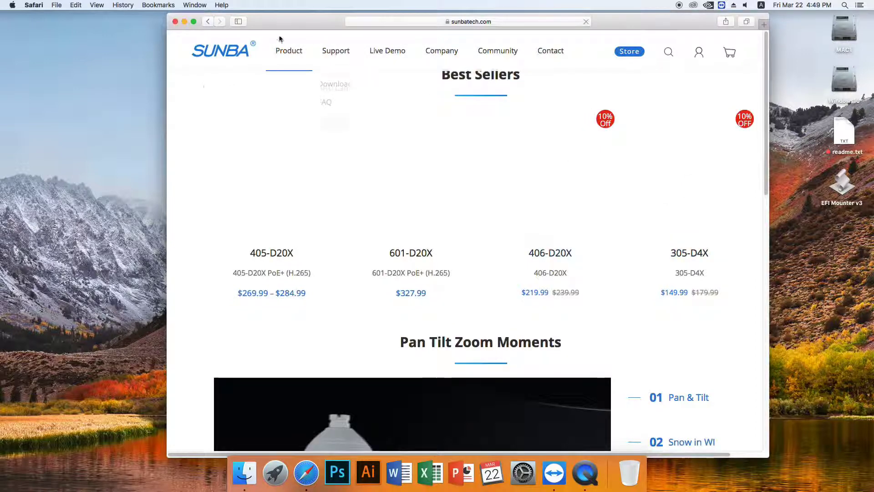
mouse_move(340, 59)
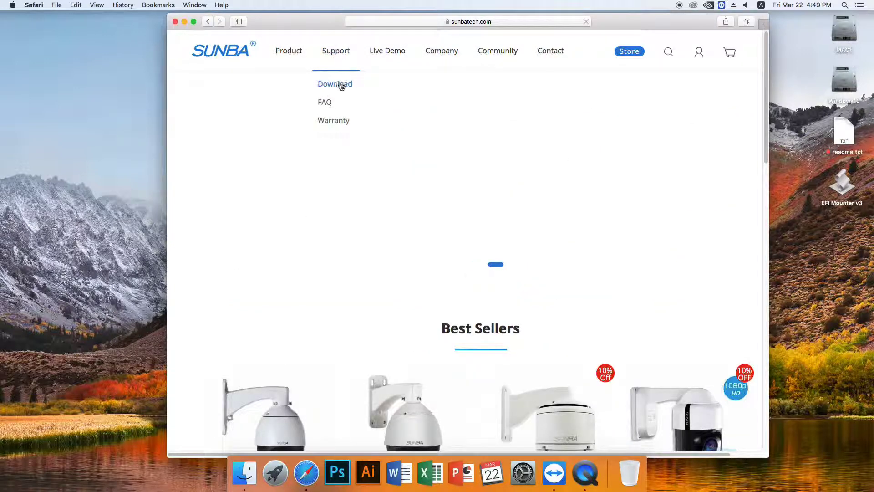
click(341, 84)
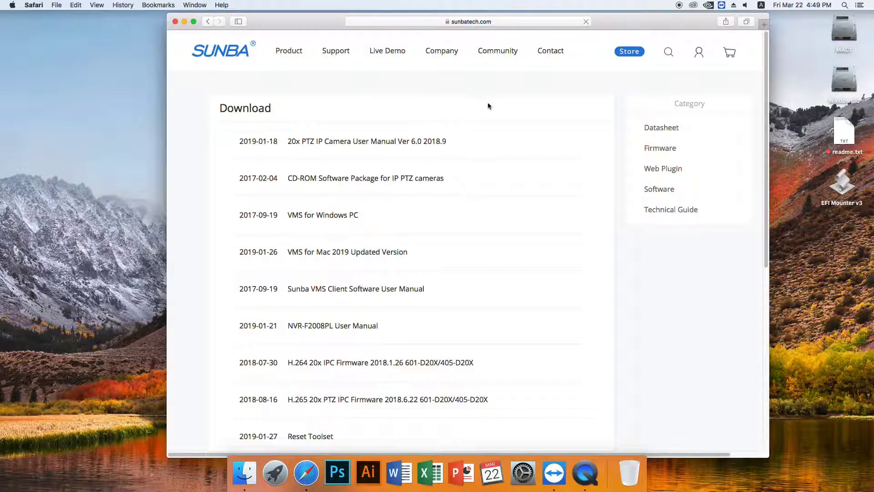
click(344, 253)
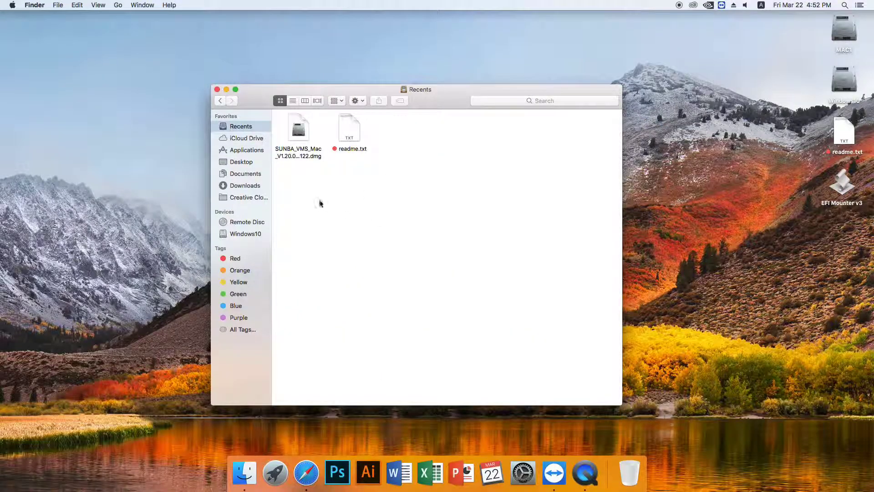
- Open the SUNBA_VMS_Mac disk image and copy the VMS app into Applications
click(302, 140)
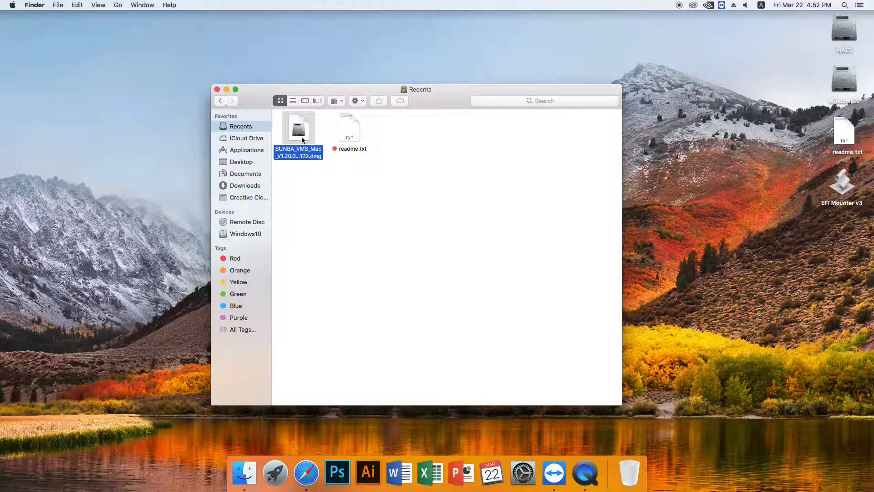
double_click(302, 139)
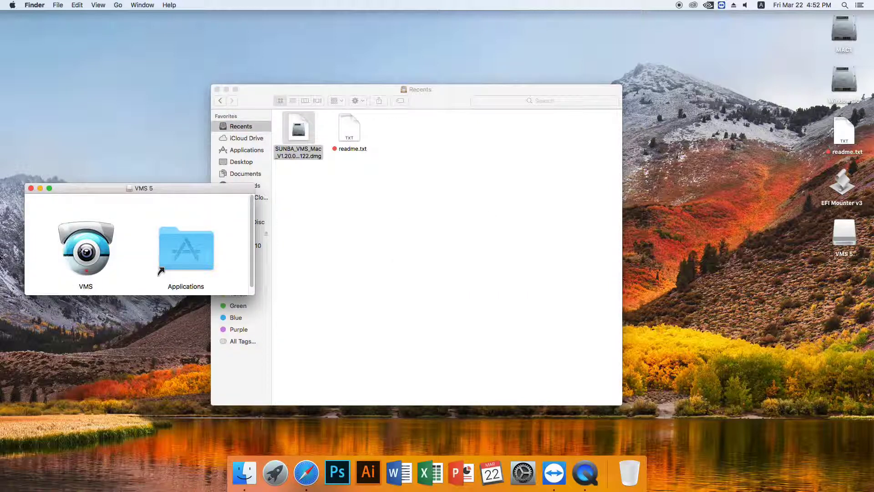
click(82, 252)
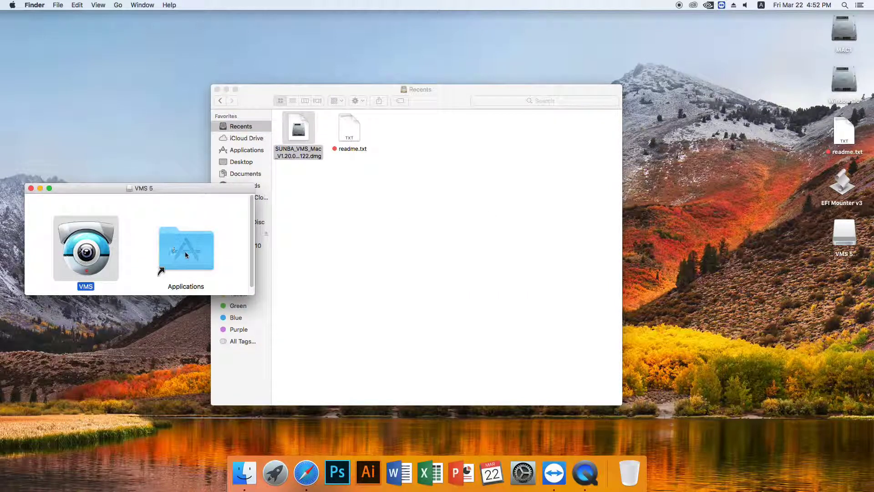
drag(90, 249, 172, 247)
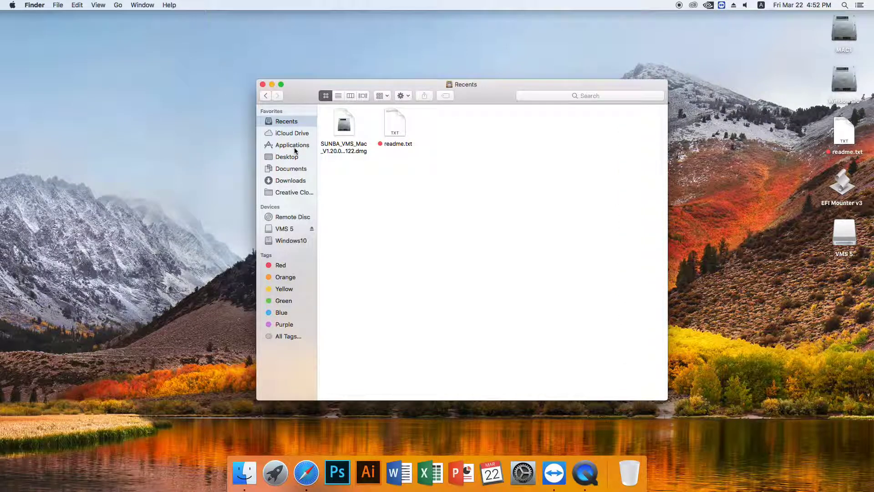
- Launch VMS from Applications and dismiss the unverified-developer alert with OK
click(291, 145)
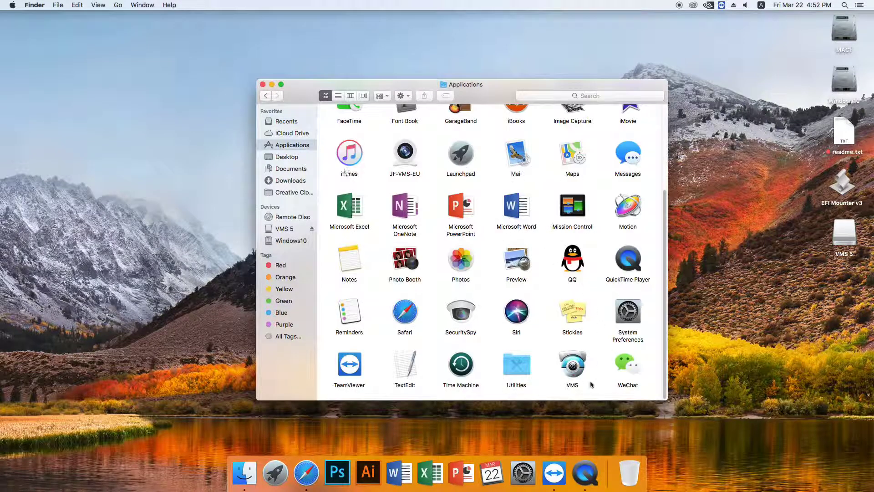
click(573, 368)
double_click(573, 367)
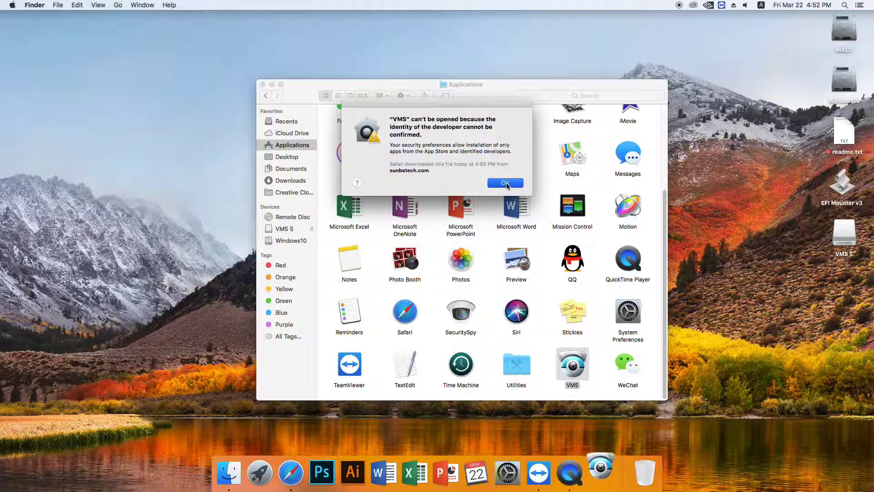
click(505, 183)
- In Security & Privacy, choose Open Anyway for VMS and confirm opening it
click(12, 5)
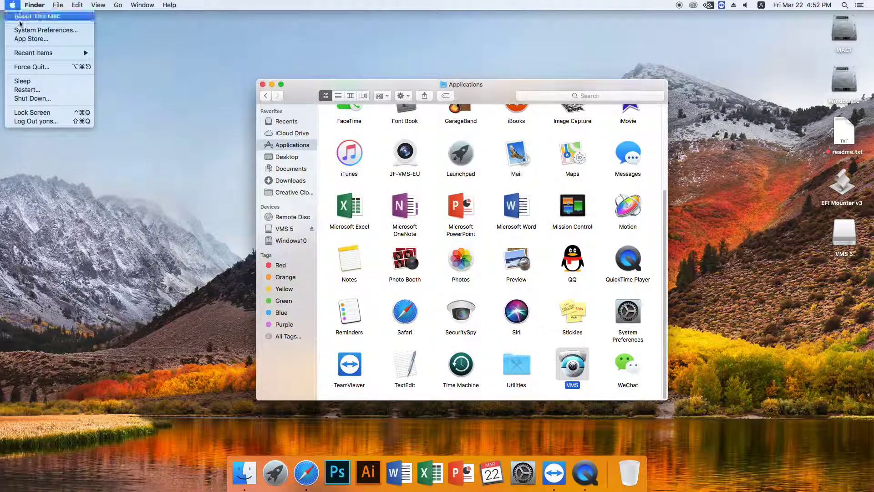
click(35, 30)
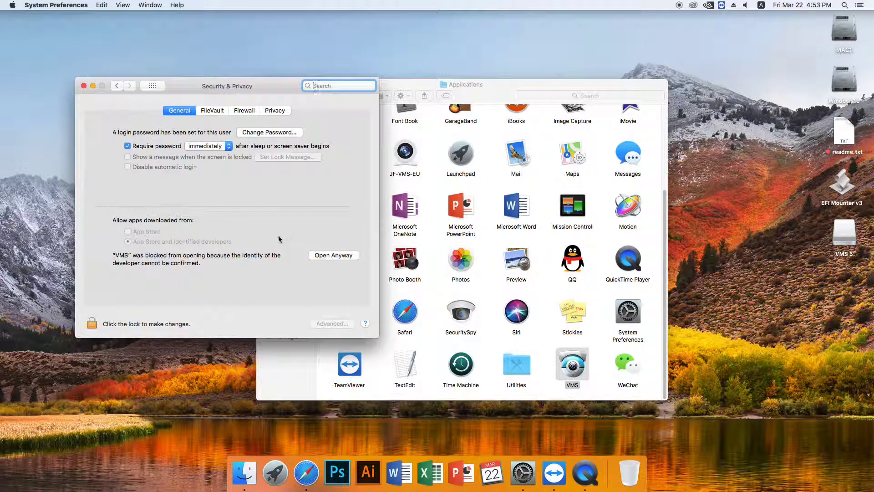
click(334, 256)
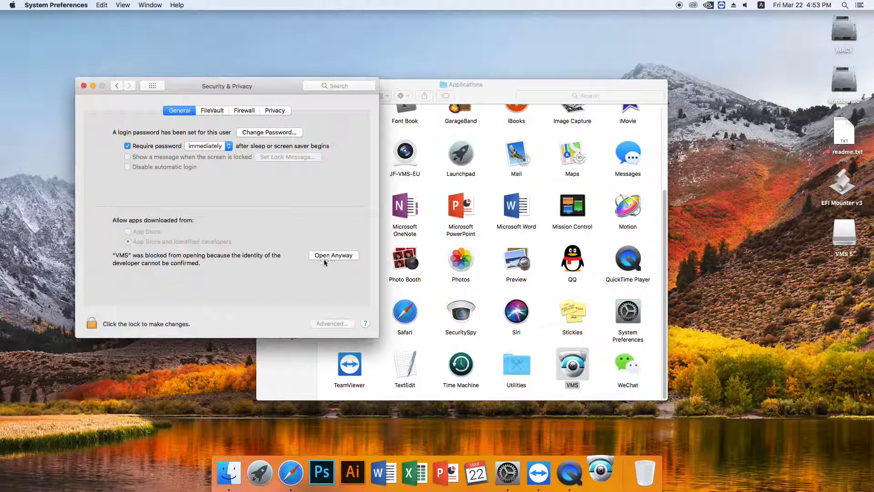
click(460, 177)
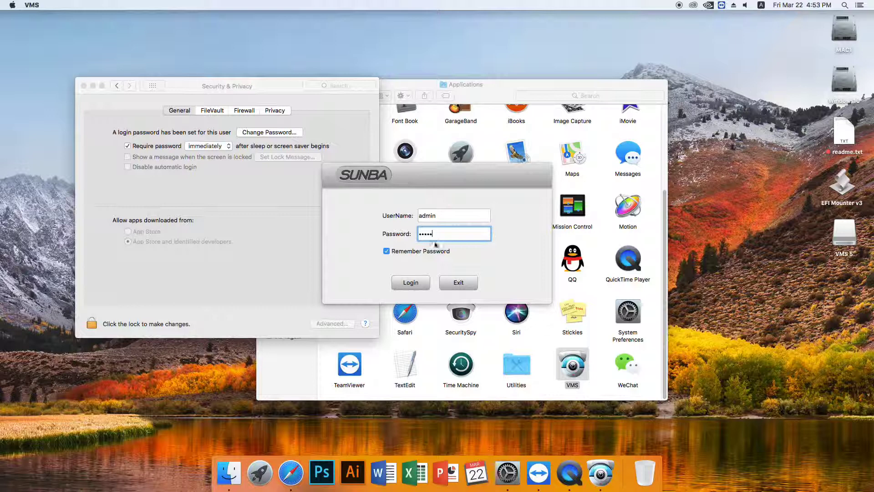
- Log in to Sunba VMS as admin with the remembered password
click(418, 292)
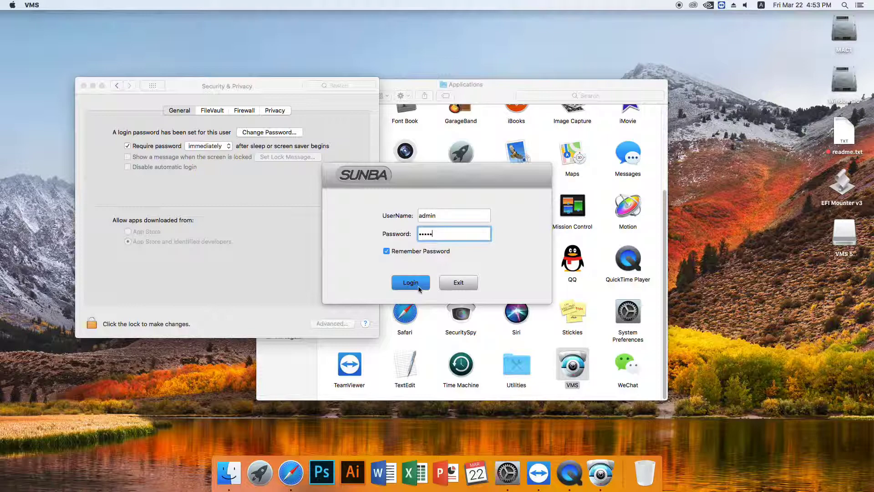
click(418, 287)
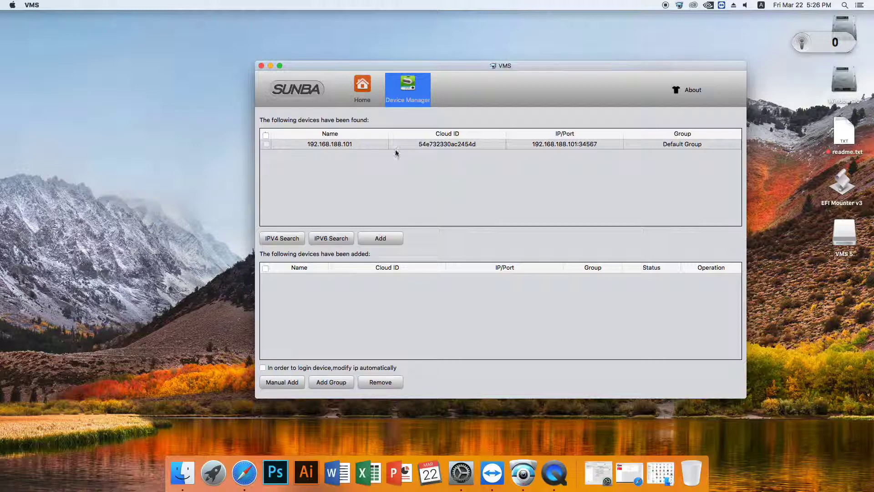
- Add found camera 192.168.188.101 in Device Manager, then return to Home
click(266, 144)
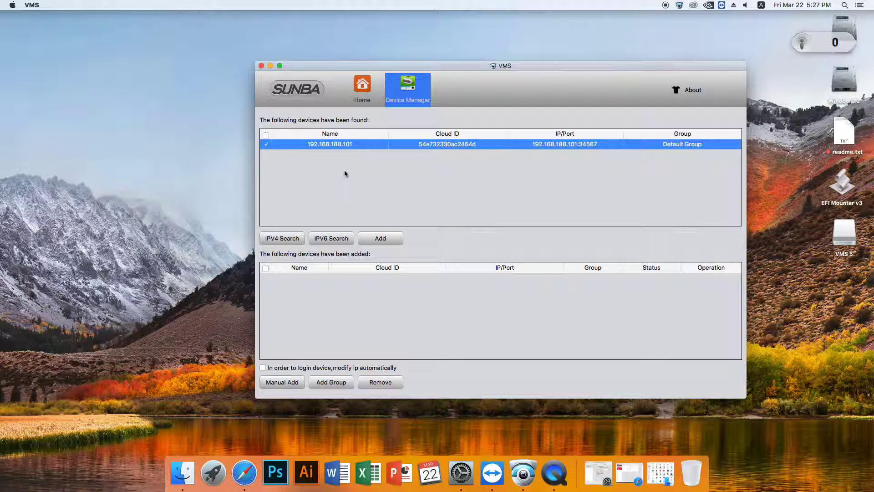
click(382, 239)
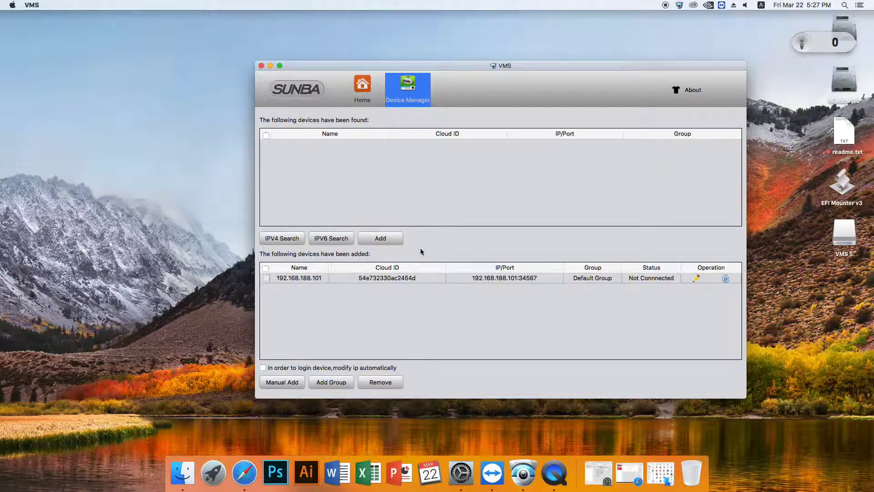
click(363, 89)
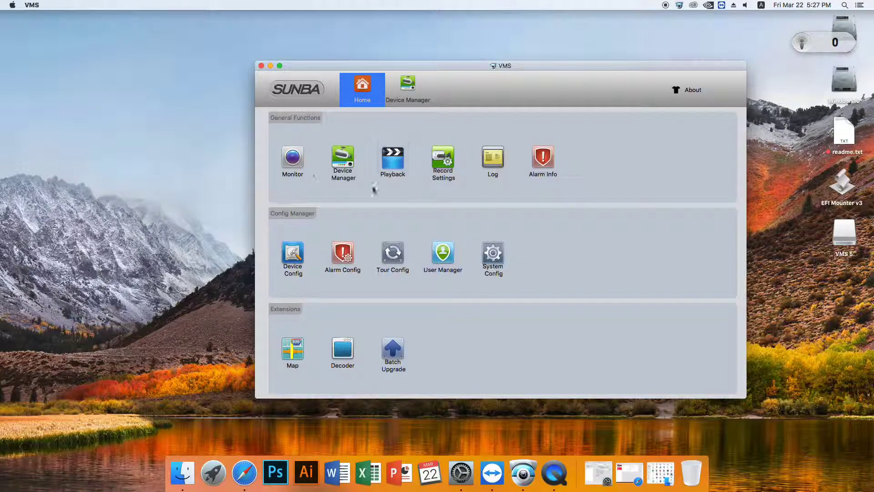
- Stream camera 192.168.188.101 live in Monitor, then go back to Device Manager
click(292, 157)
double_click(704, 142)
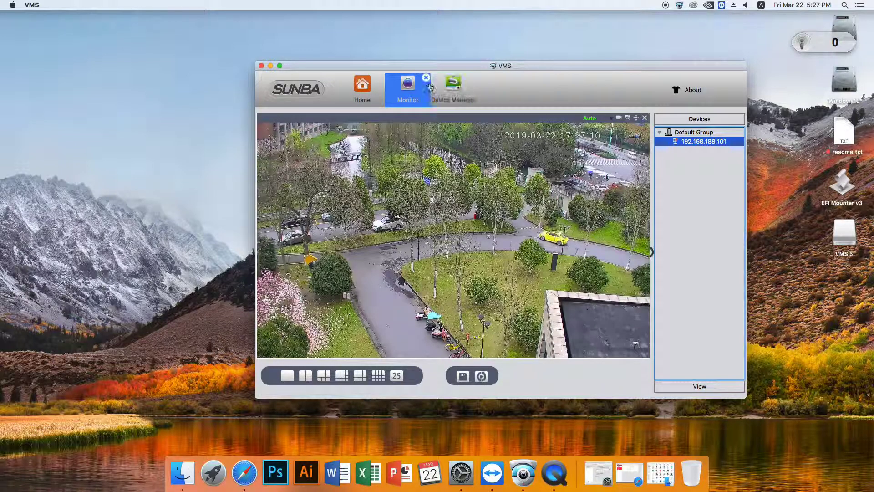
click(408, 93)
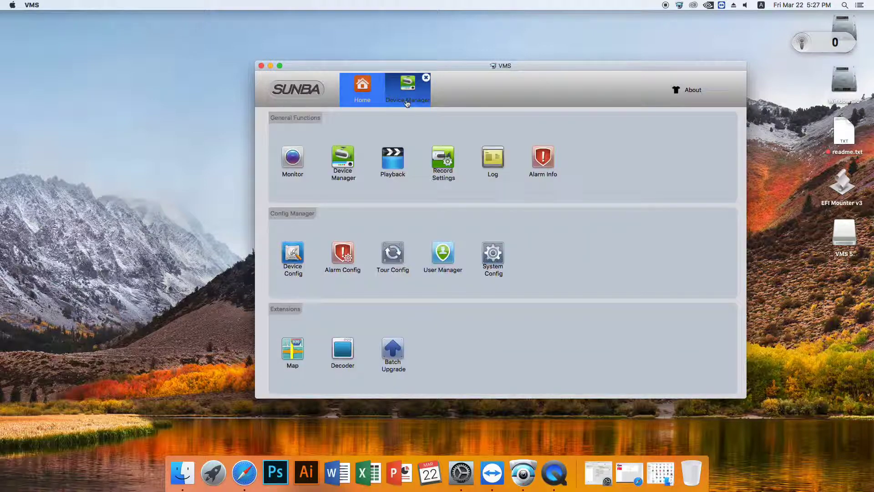
click(409, 94)
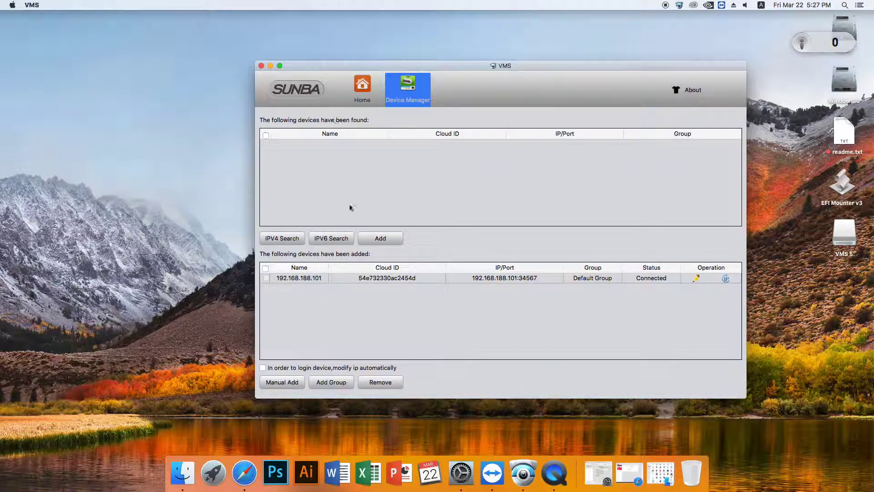
click(12, 5)
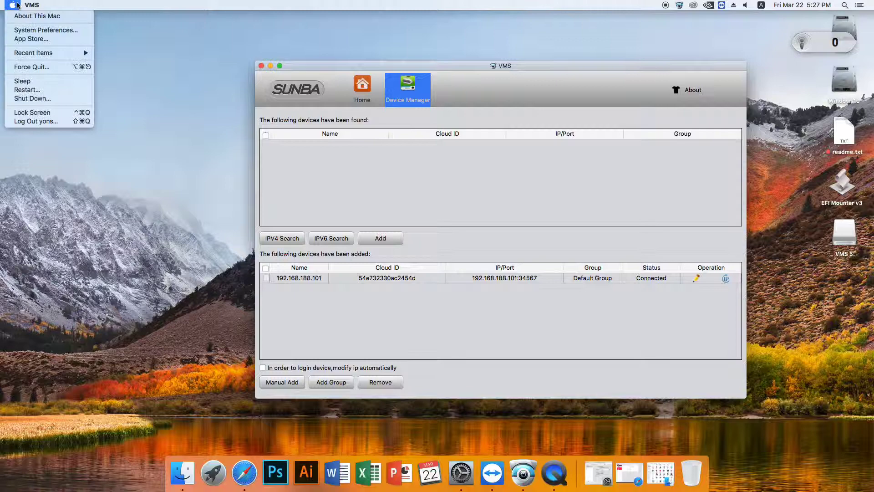
- Open the Network pane in System Preferences to view the Ethernet connection
click(37, 27)
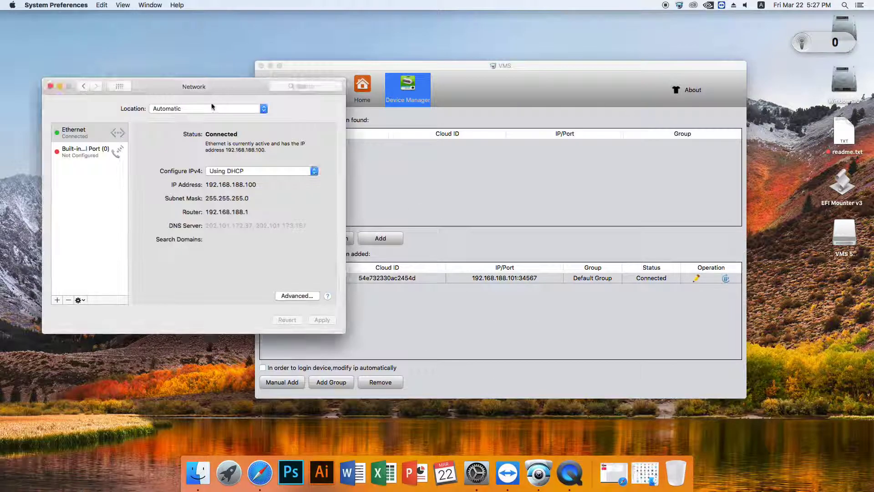
drag(202, 87, 162, 87)
click(50, 86)
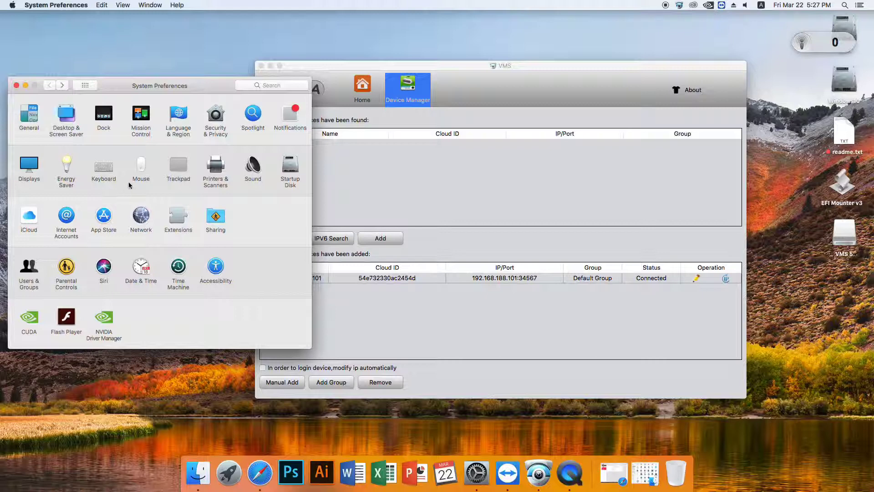
click(142, 219)
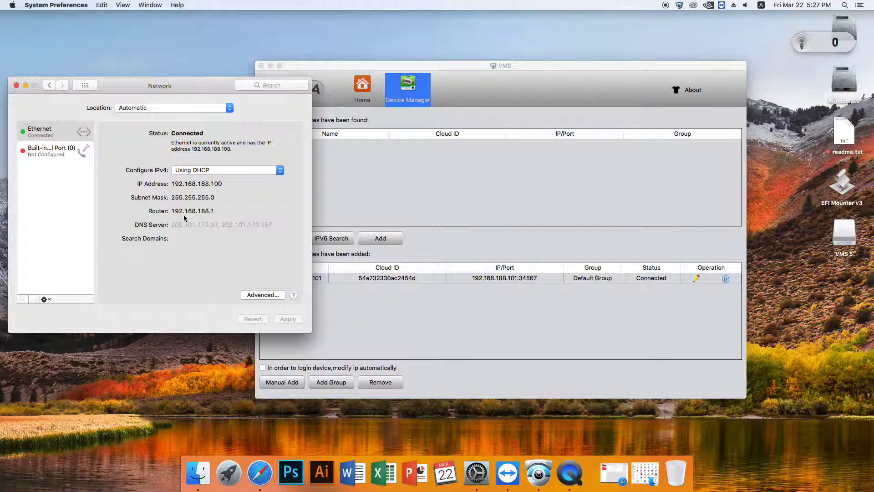
- Select and copy the router address 192.168.188.1 for checking in Safari
mouse_move(172, 211)
mouse_down()
mouse_move(208, 212)
mouse_move(169, 212)
mouse_up()
click(215, 211)
click(193, 211)
drag(219, 211, 171, 211)
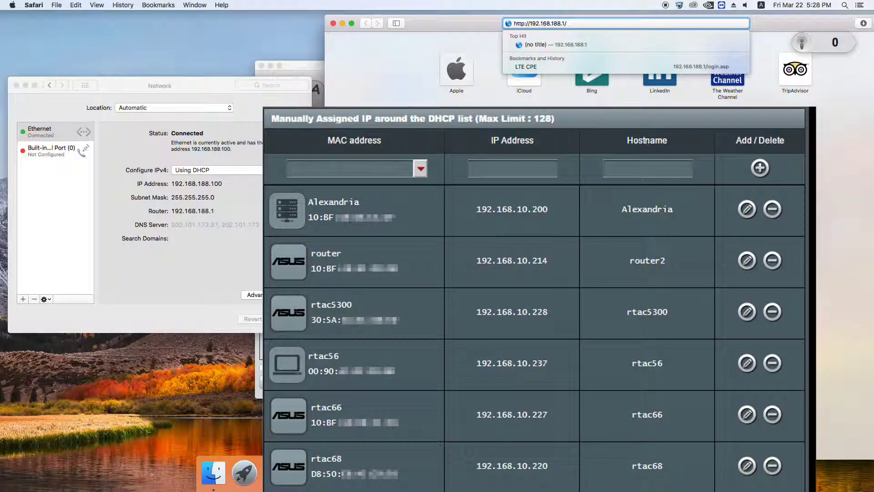
key(Escape)
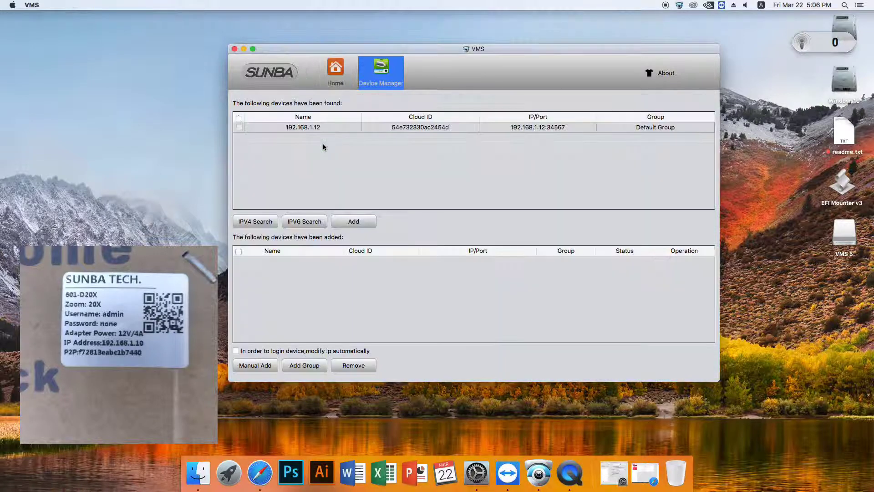
- Add IPv4-found camera 192.168.1.12 with automatic IP change, giving 192.168.188.11
click(255, 221)
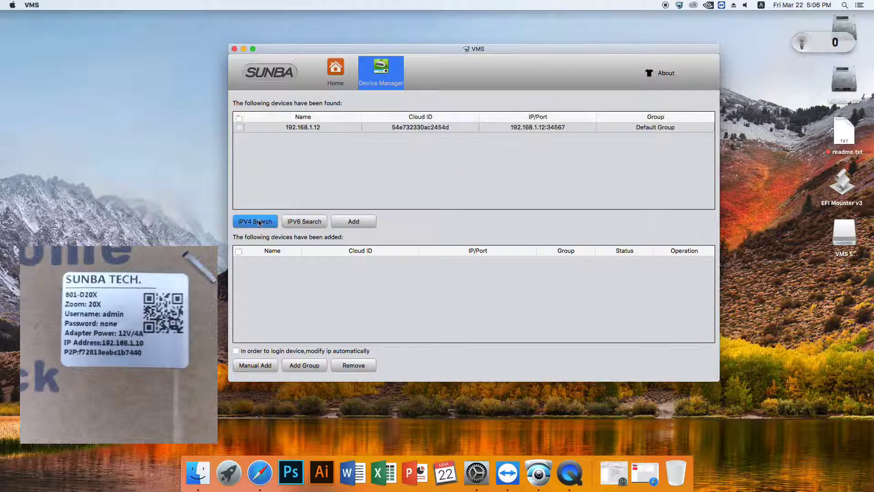
click(238, 127)
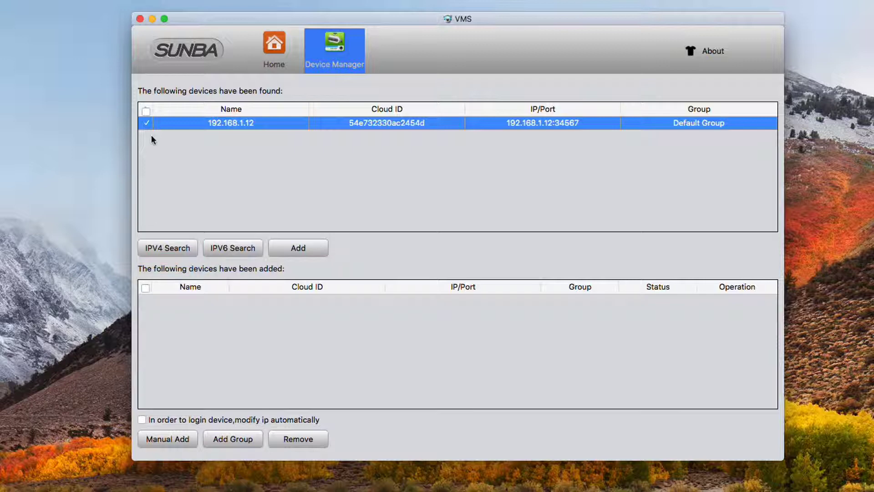
click(142, 420)
click(309, 252)
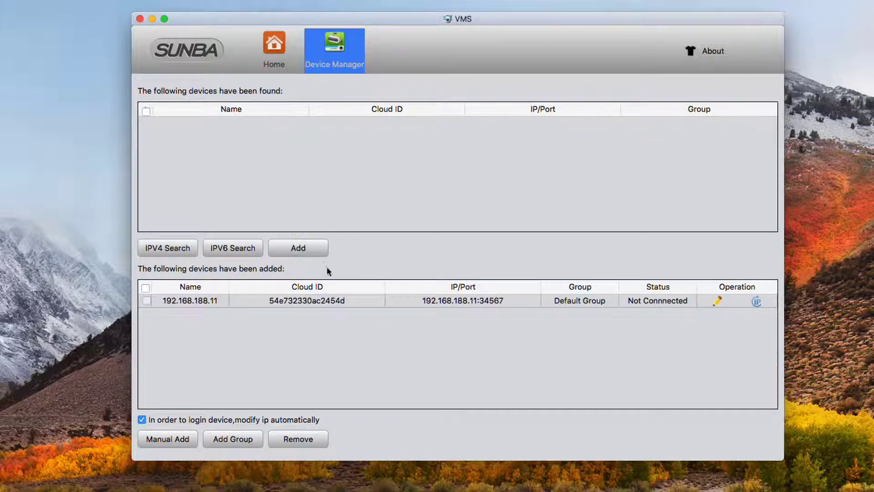
click(248, 303)
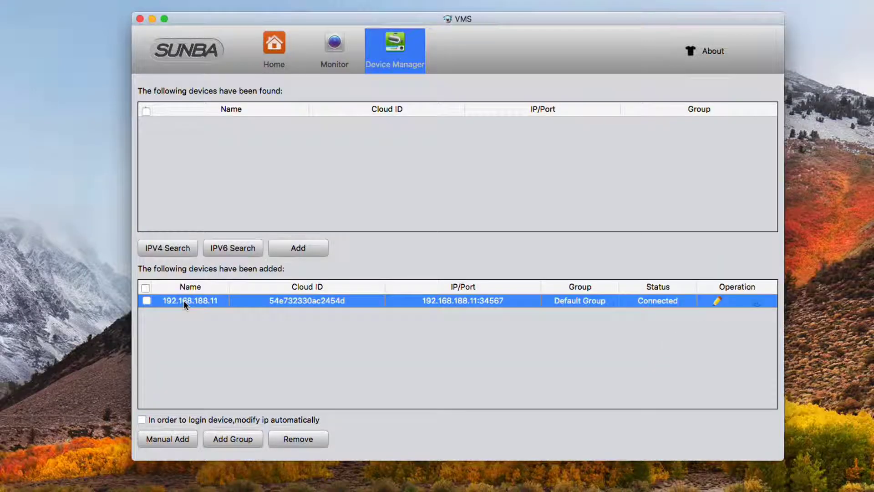
- Place camera 192.168.188.11 into a Monitor grid cell and maximise its live video
click(148, 301)
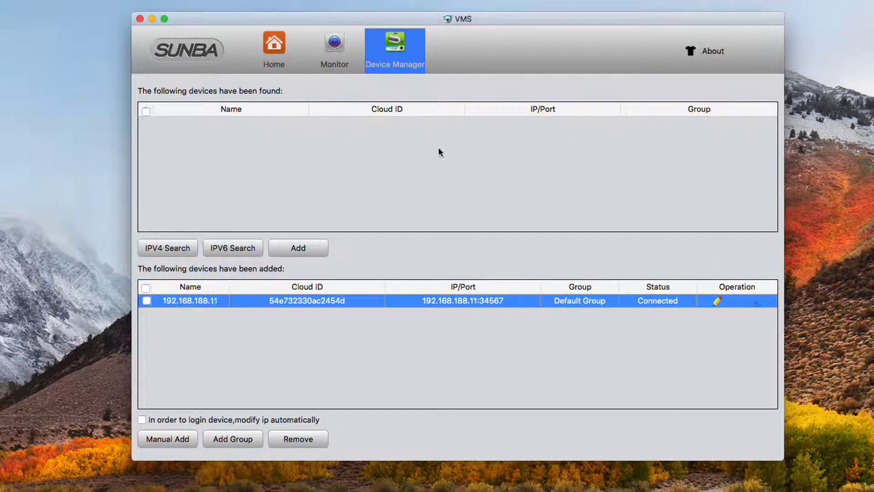
click(339, 55)
click(728, 120)
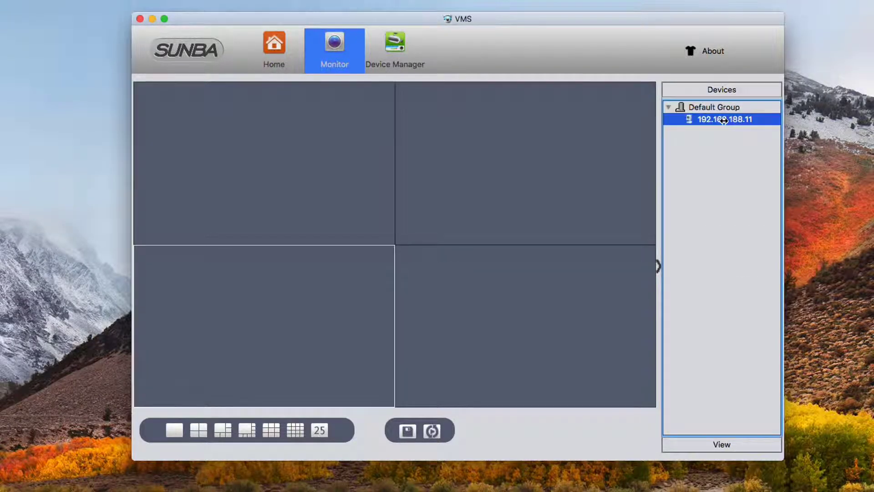
drag(724, 120, 569, 185)
double_click(569, 185)
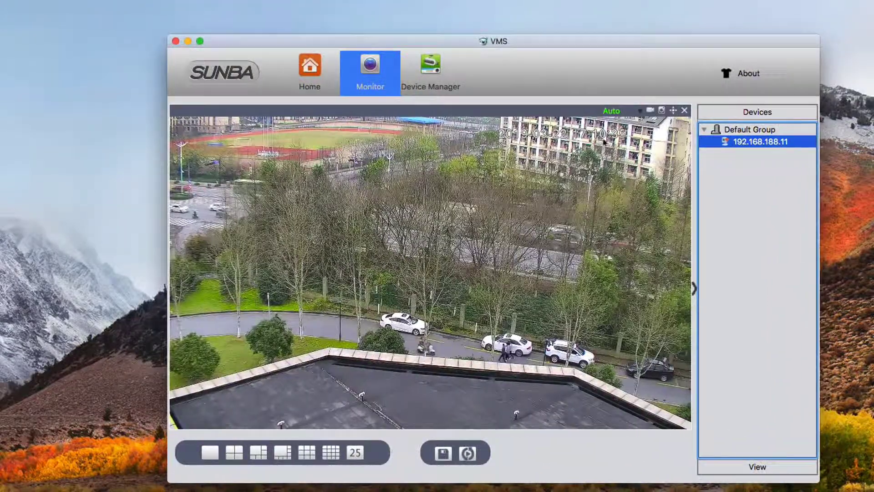
- Bring up the PTZ controls and tilt the camera down, up and back down while panning right
click(673, 110)
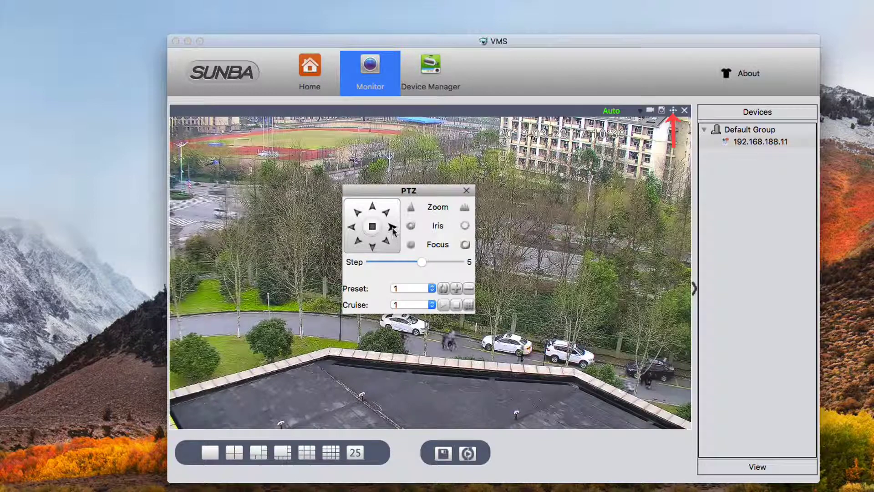
click(372, 246)
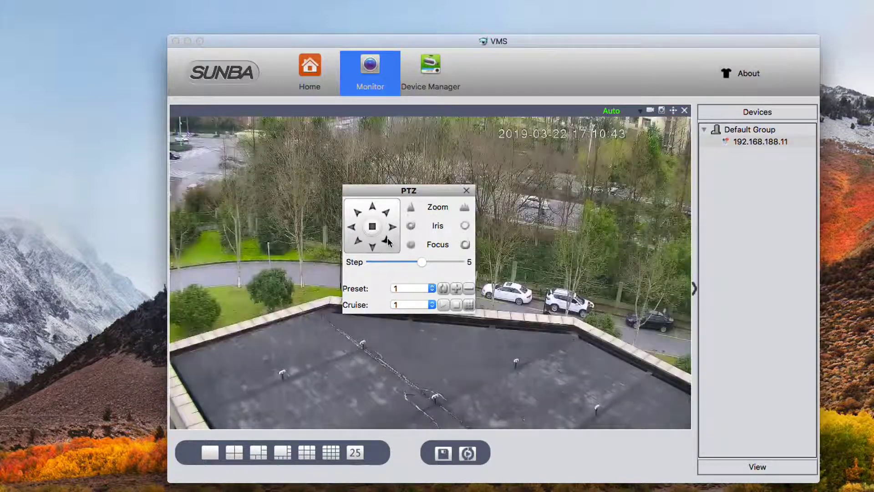
click(393, 231)
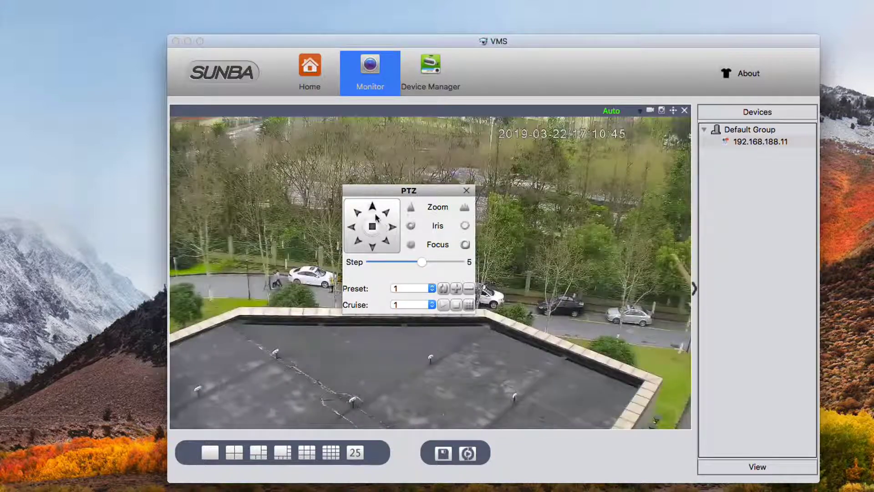
click(375, 214)
click(372, 246)
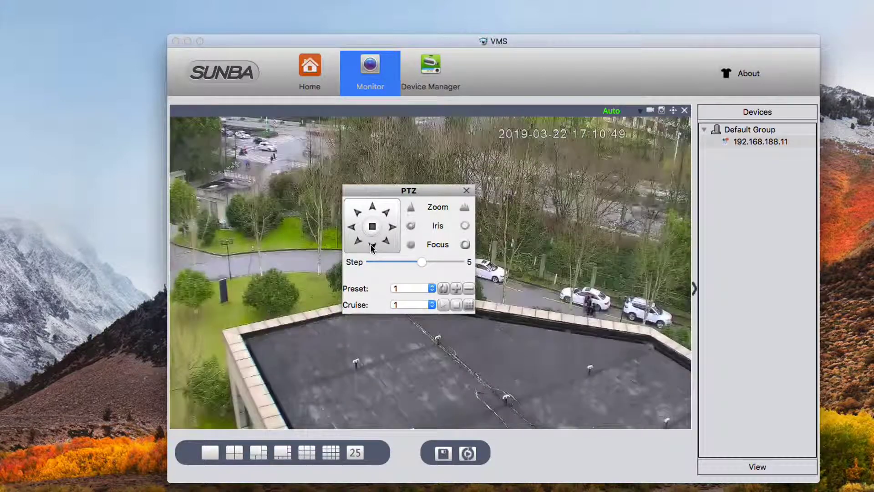
click(393, 230)
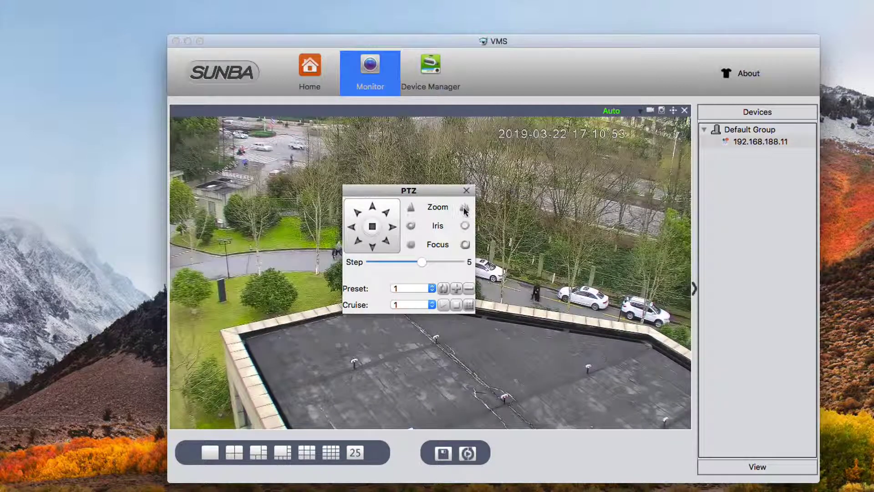
- Zoom in on the road, tilt up toward the fence, zoom out, and pan left to the park
click(412, 209)
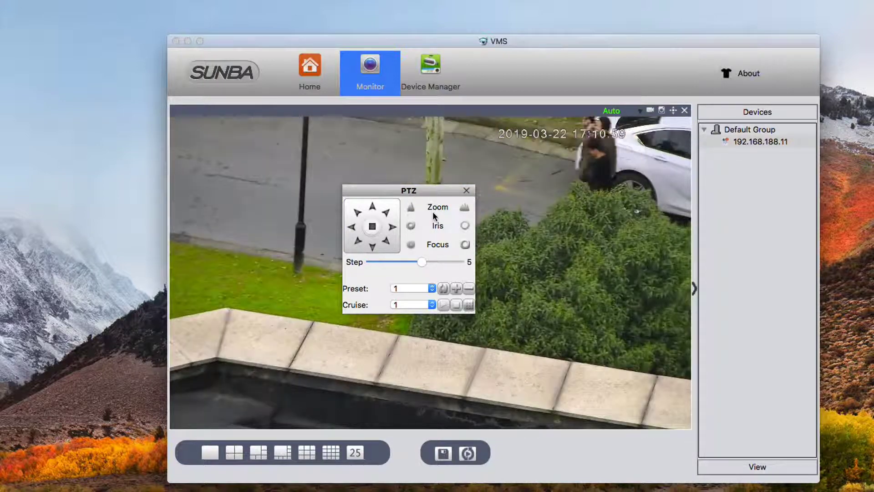
click(374, 212)
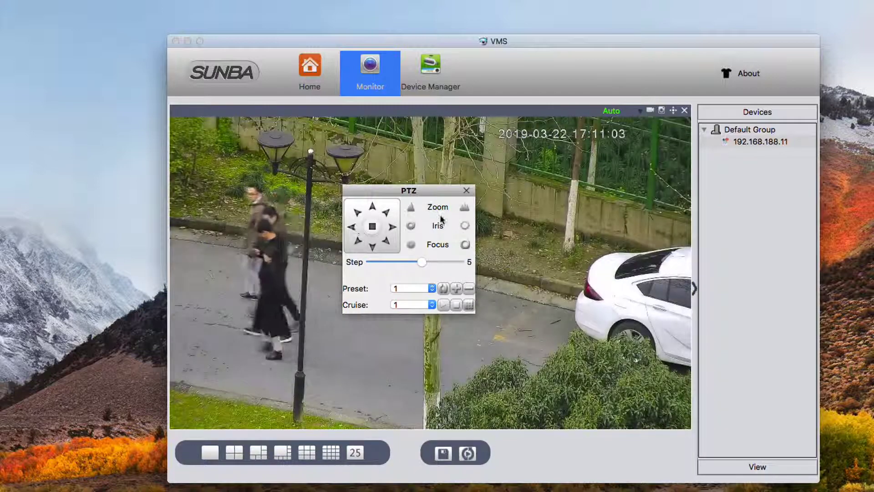
click(464, 208)
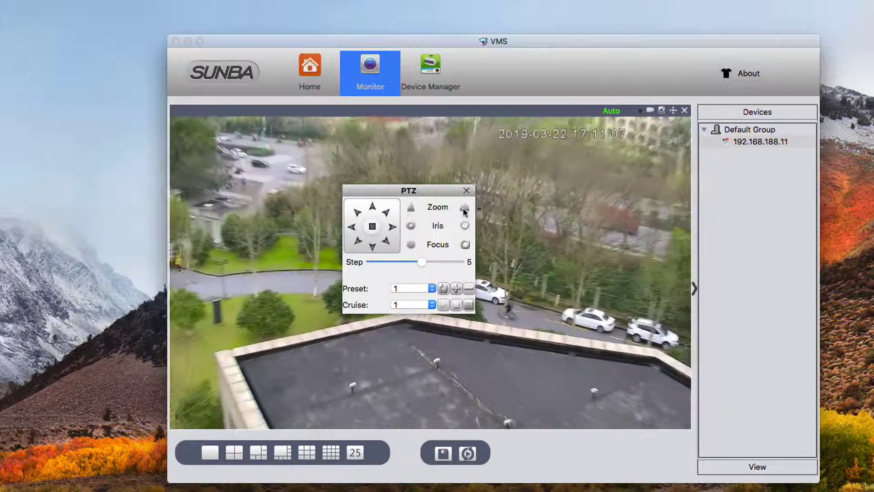
click(352, 227)
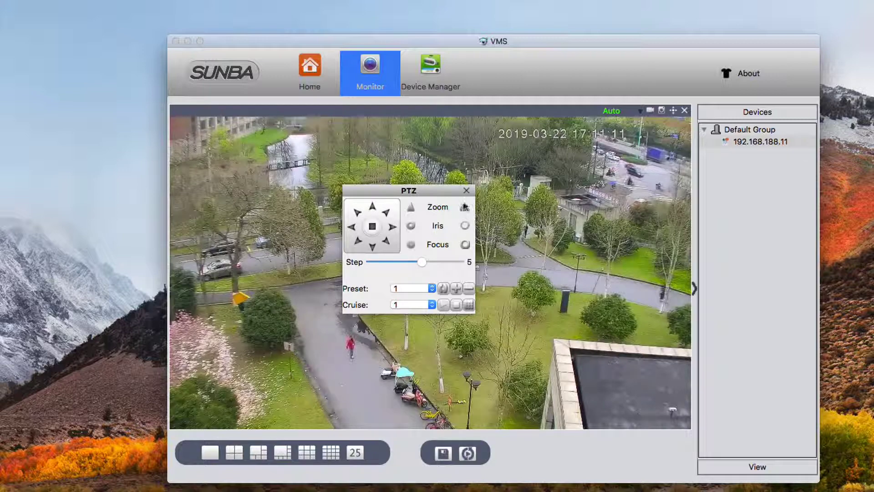
click(466, 190)
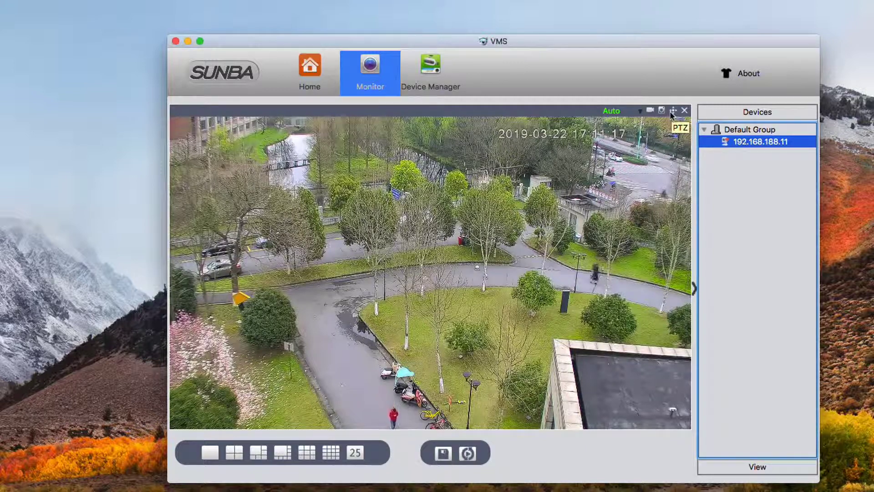
- Review camera 192.168.188.11's TCP/IP settings in Device Config, leaving them unchanged
click(451, 59)
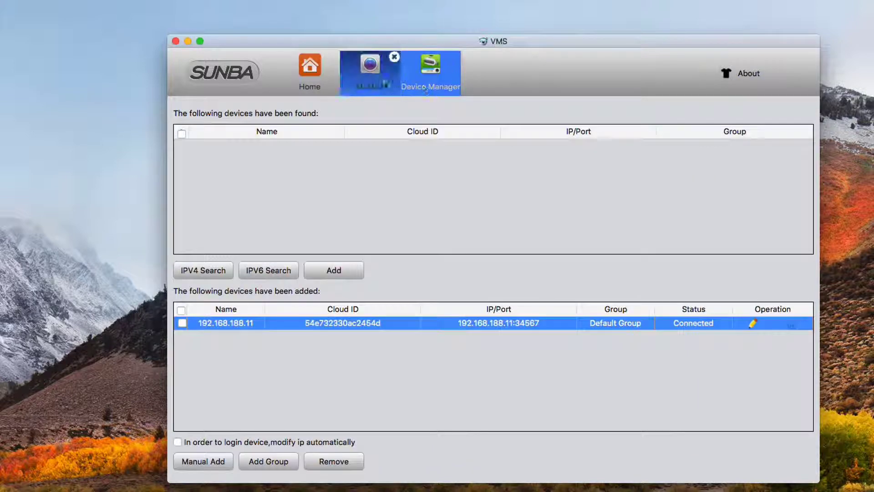
click(305, 75)
click(219, 289)
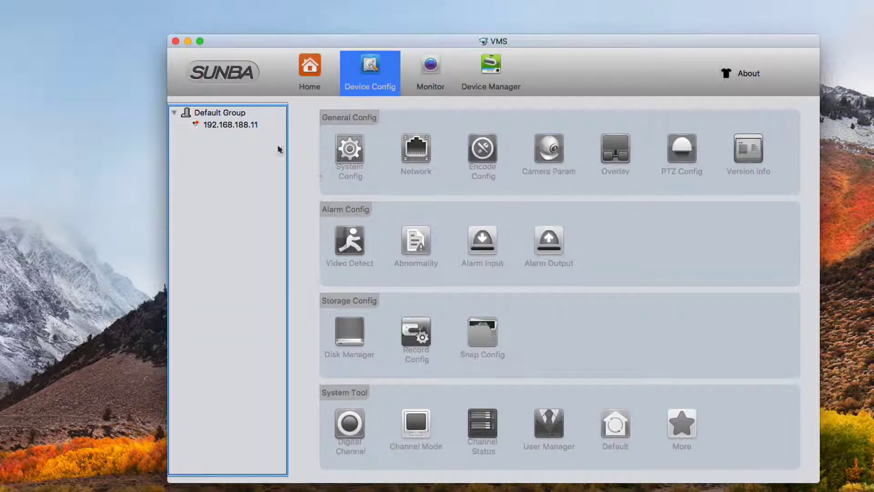
click(254, 124)
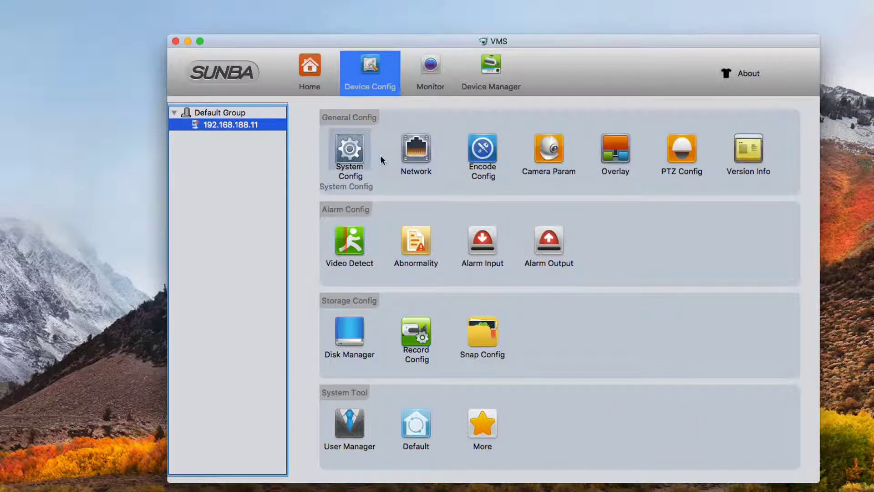
click(416, 154)
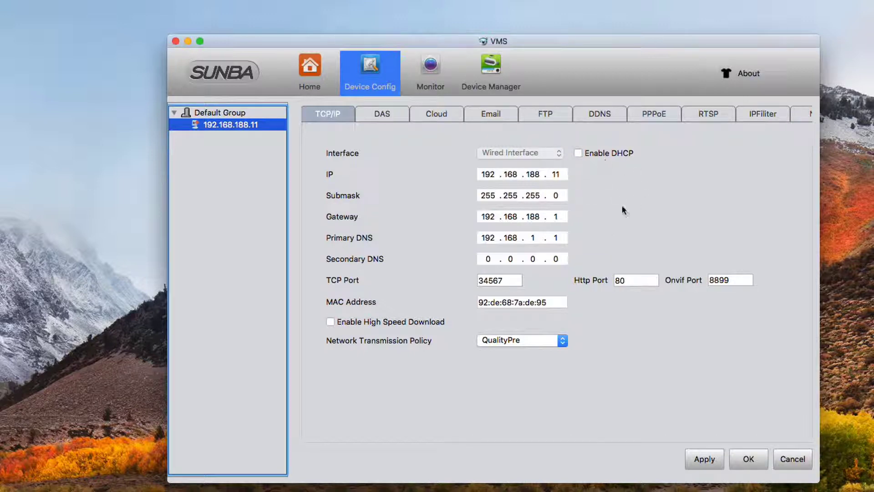
click(791, 458)
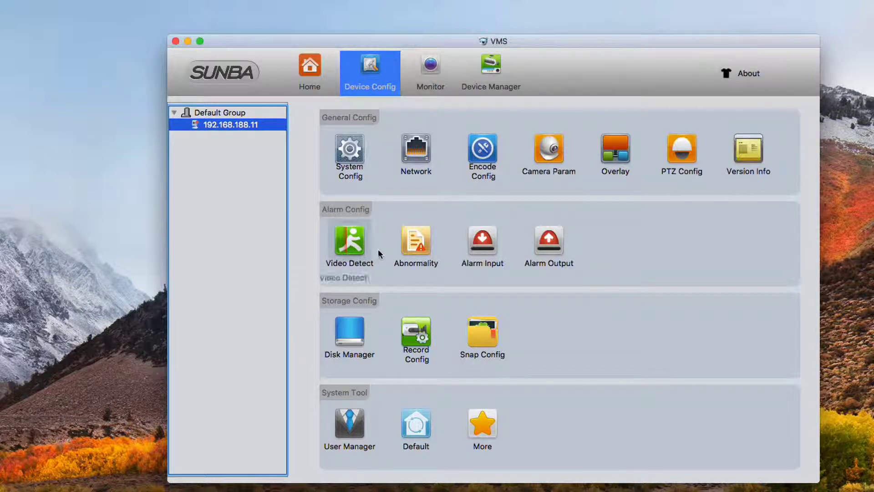
- In User Manager, give the admin user a new password, confirm it, and save
click(353, 425)
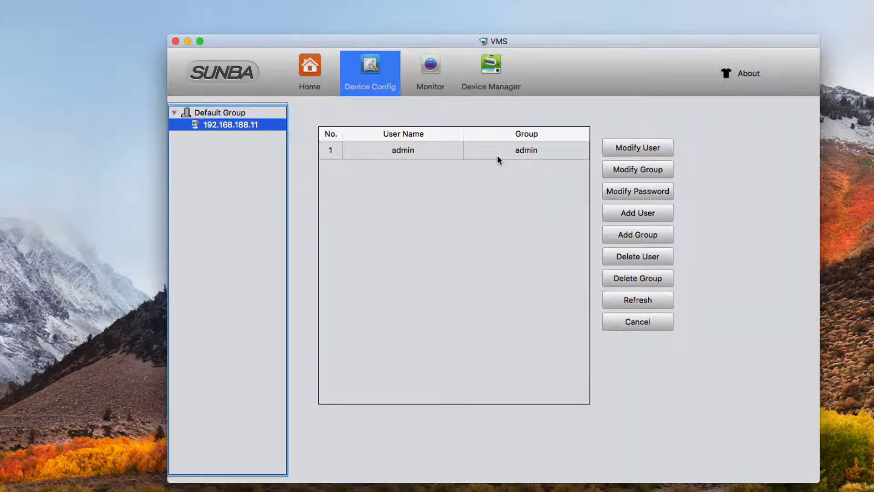
click(497, 155)
click(654, 199)
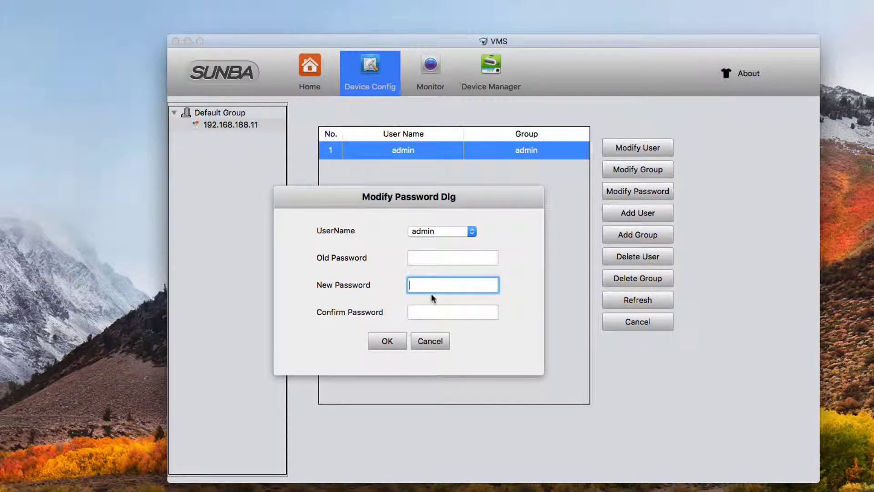
text(12345)
key(Tab)
click(434, 310)
text(1234)
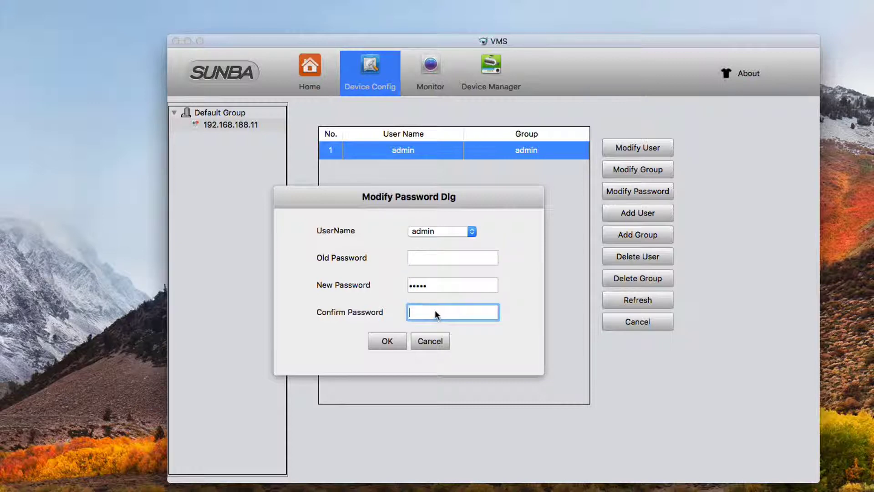
text(5)
click(388, 340)
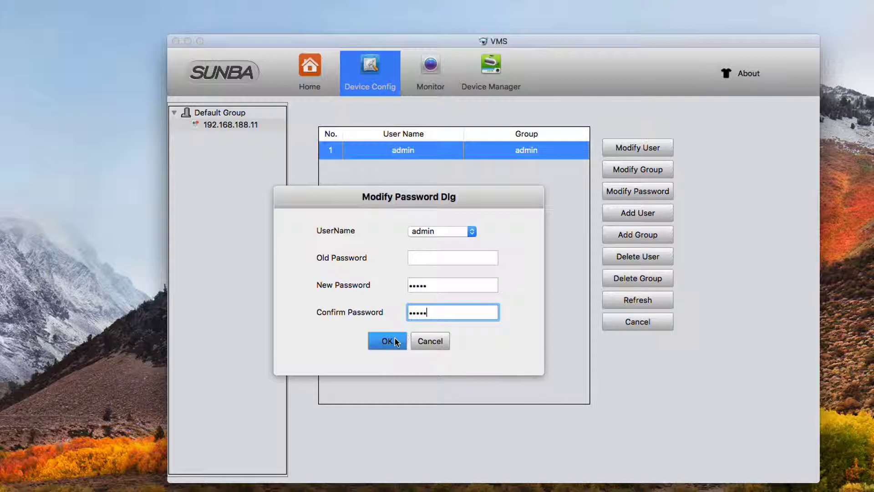